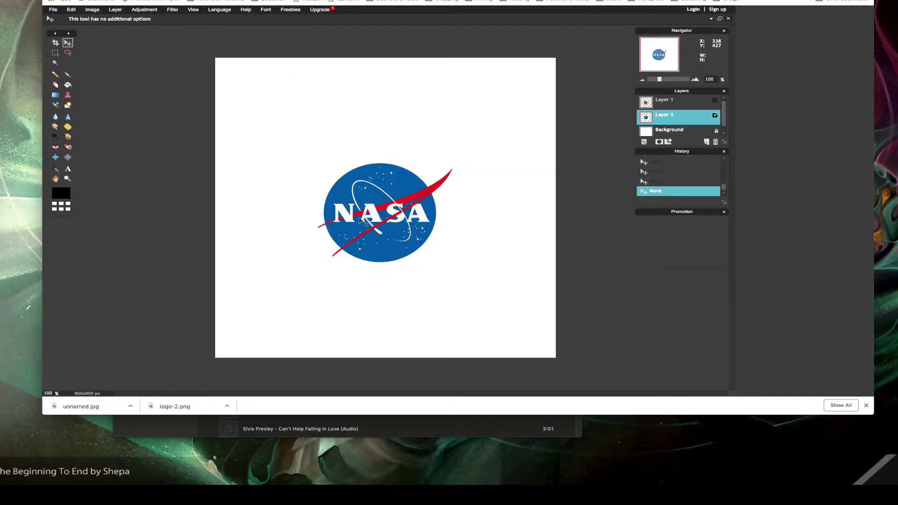
{"action": "left_click", "coordinate": [53, 10]}
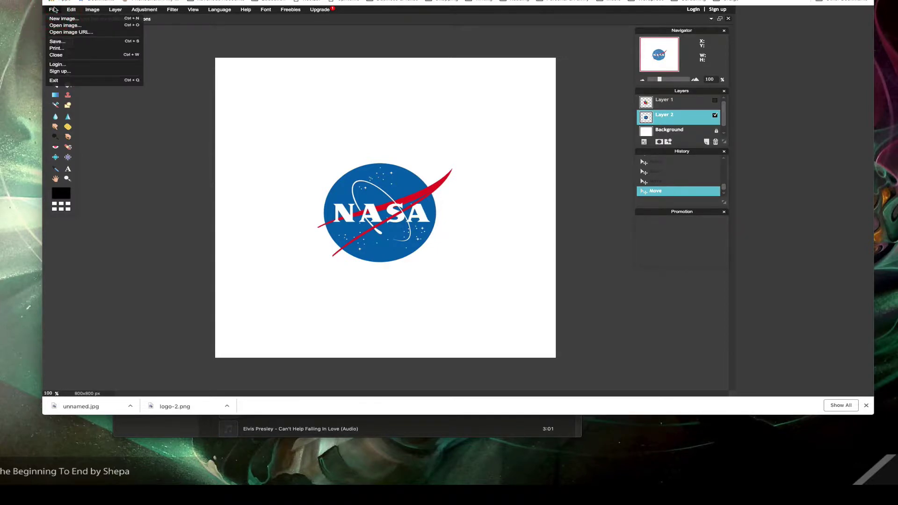
{"action": "left_click", "coordinate": [57, 55]}
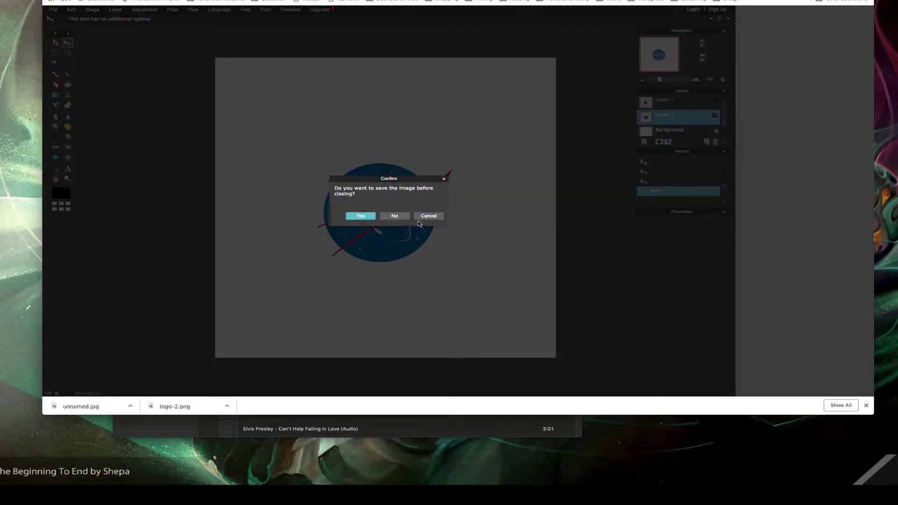
{"action": "left_click", "coordinate": [423, 218]}
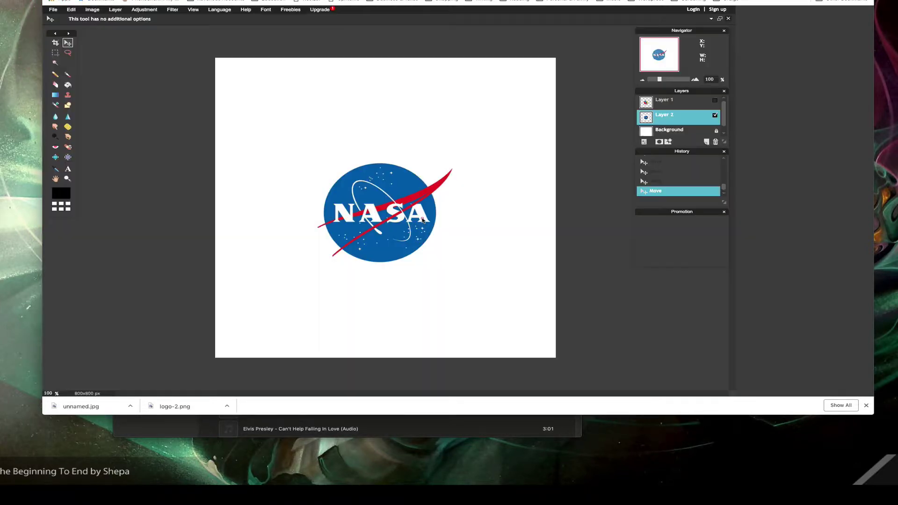
- Close the current NASA logo image without saving it
{"action": "left_click", "coordinate": [53, 11]}
{"action": "left_click", "coordinate": [56, 55]}
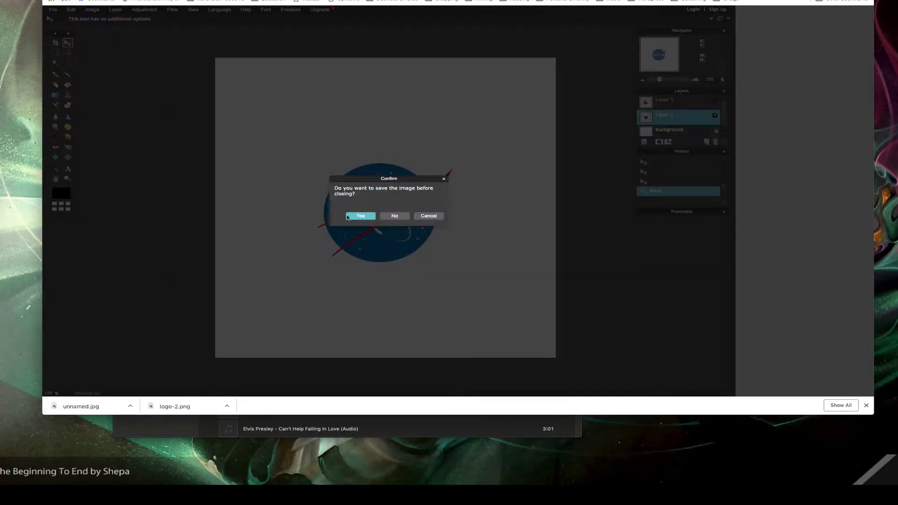
{"action": "left_click", "coordinate": [394, 217]}
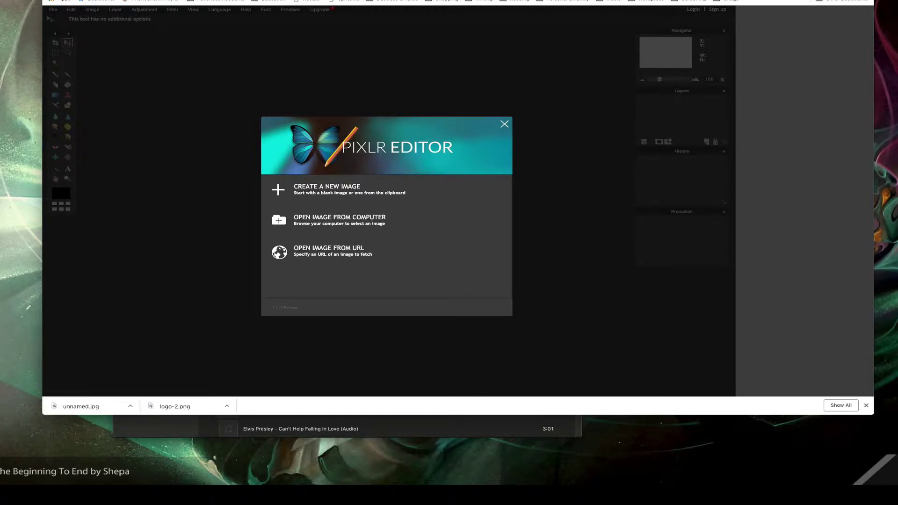
- Create a new blank image 800 pixels wide and 800 pixels high
{"action": "left_click", "coordinate": [363, 192]}
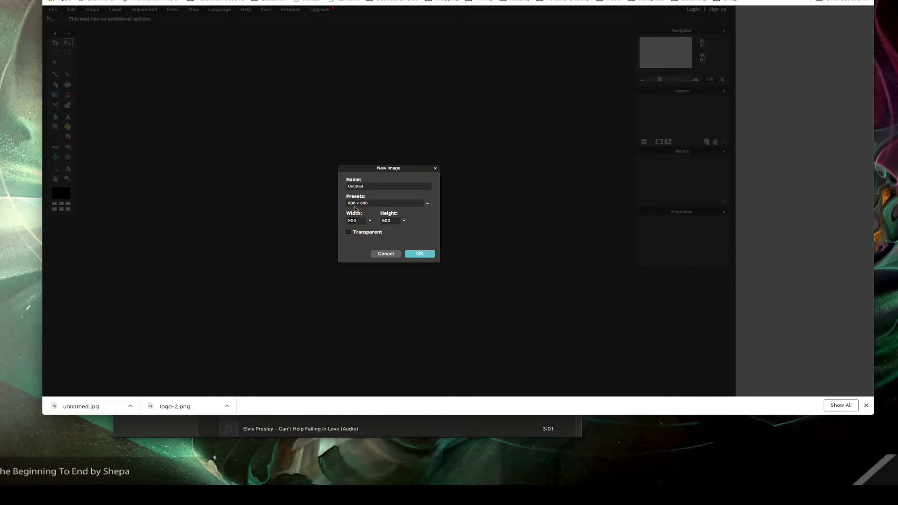
{"action": "left_click", "coordinate": [383, 220]}
{"action": "key", "text": "BackSpace"}
{"action": "key", "text": "BackSpace"}
{"action": "key", "text": "BackSpace"}
{"action": "type", "text": "80"}
{"action": "left_click", "coordinate": [420, 255]}
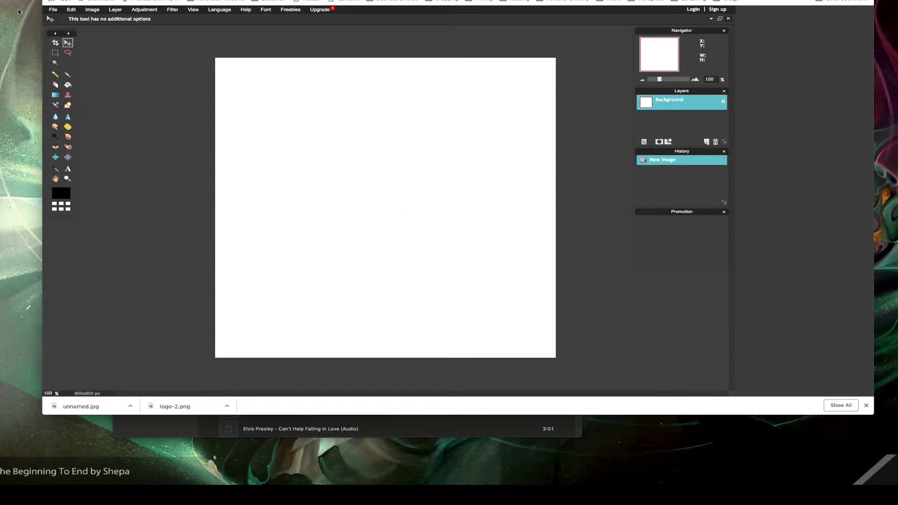
- Open logo-2.png from the Desktop as a layer in the new image
{"action": "left_click", "coordinate": [53, 10]}
{"action": "mouse_move", "coordinate": [114, 11]}
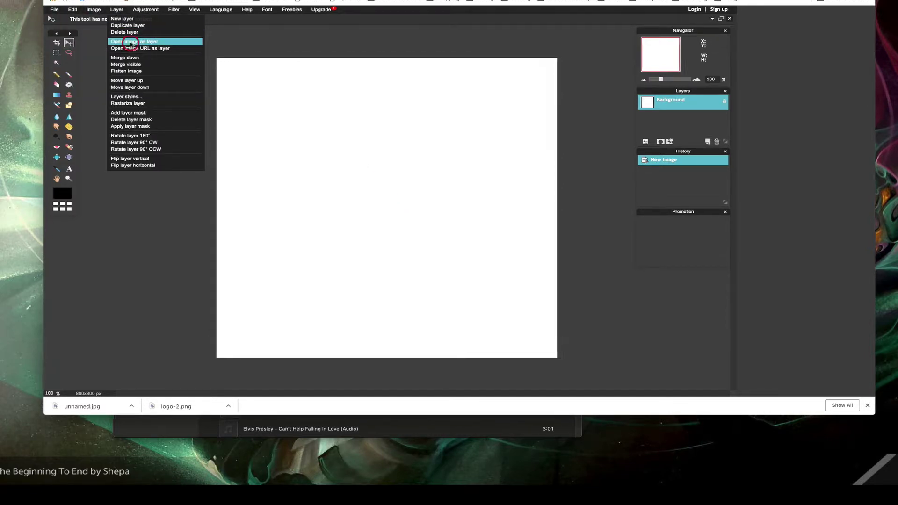
{"action": "left_click", "coordinate": [131, 42]}
{"action": "left_click", "coordinate": [52, 28]}
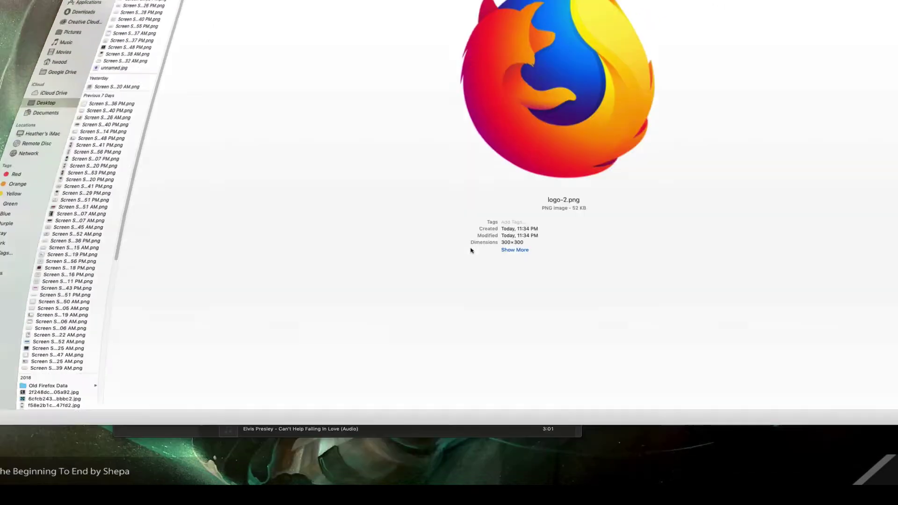
{"action": "key", "text": "Return"}
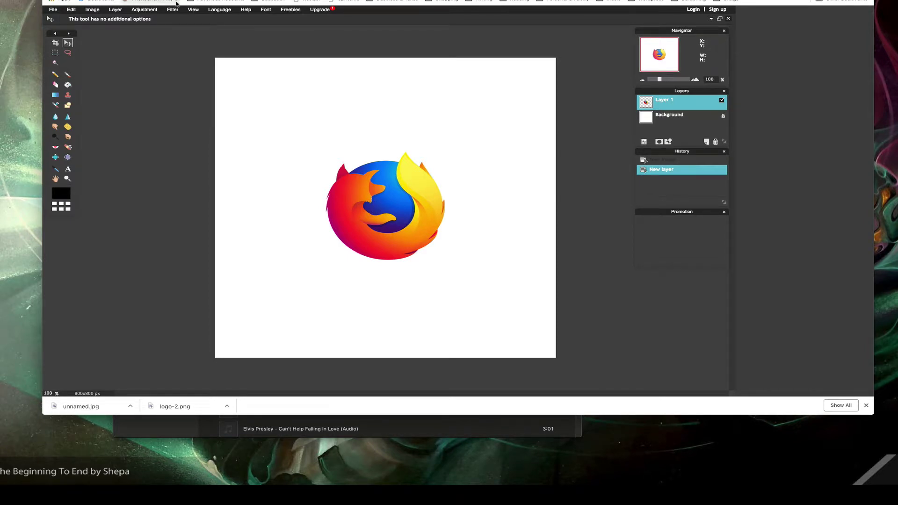
- Open unnamed.jpg from the Desktop as another layer and move the NASA logo to about the centre of the canvas
{"action": "left_click", "coordinate": [122, 10]}
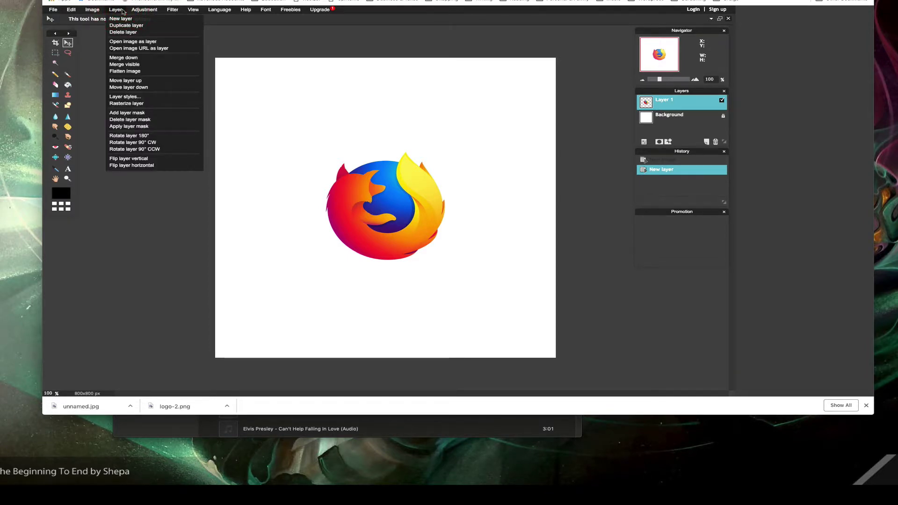
{"action": "left_click", "coordinate": [137, 43]}
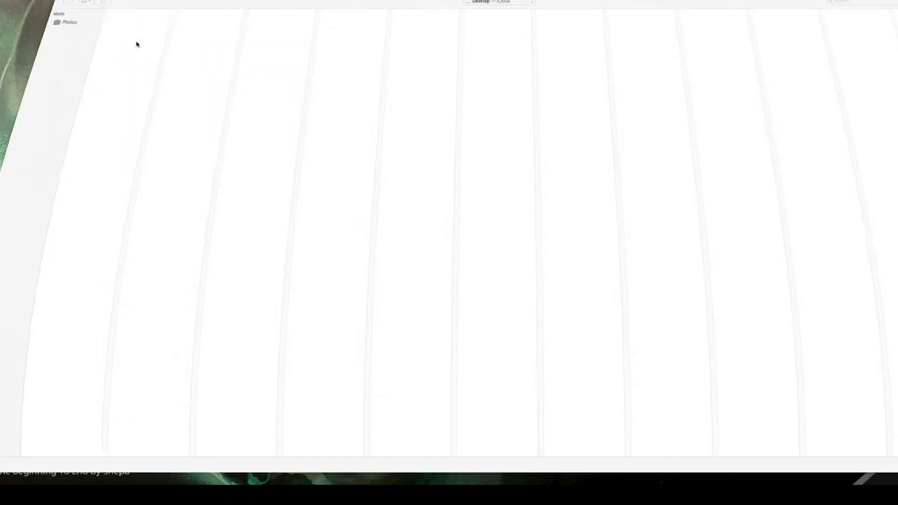
{"action": "left_click", "coordinate": [43, 117]}
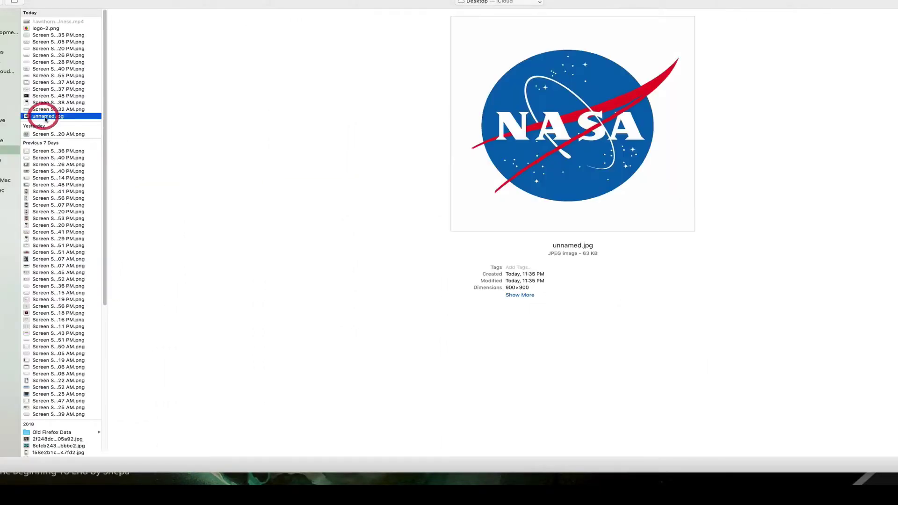
{"action": "key", "text": "Return"}
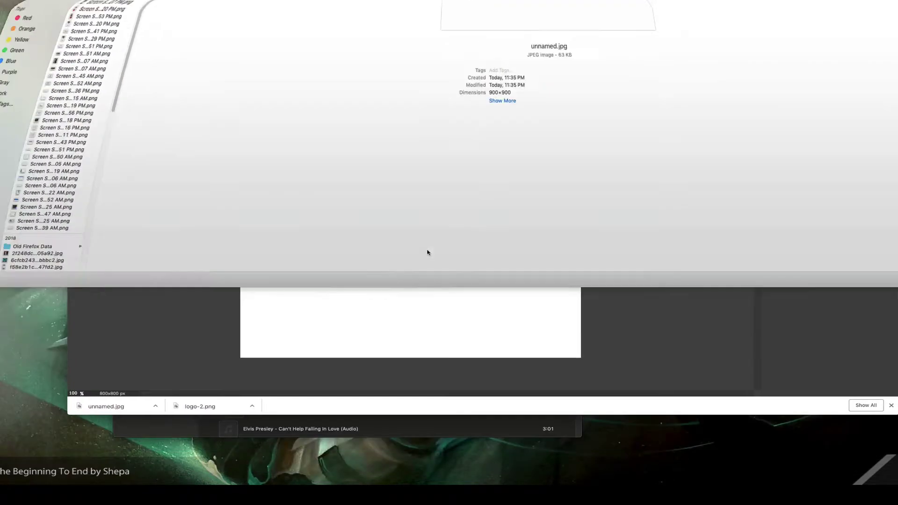
{"action": "left_click_drag", "start_coordinate": [389, 181], "coordinate": [433, 199]}
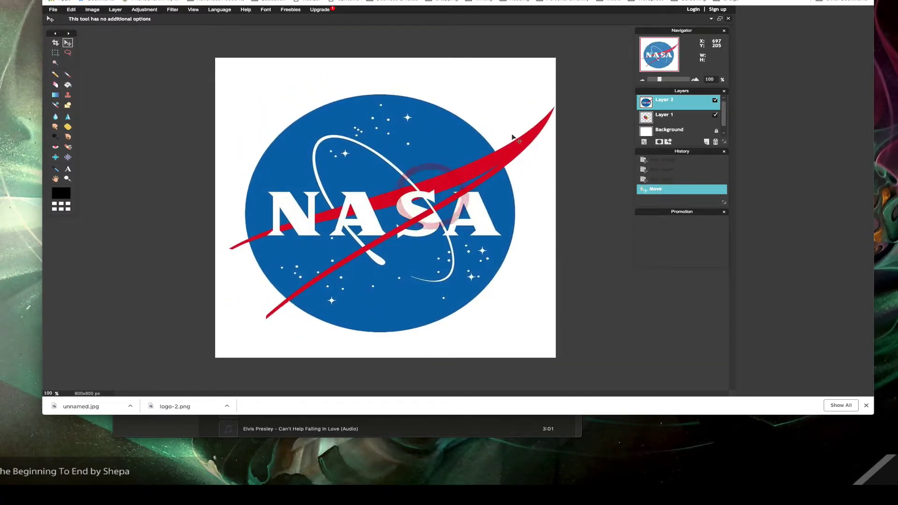
- Hide and show the NASA layer to compare the logos, and place it beneath the Firefox layer
{"action": "left_click", "coordinate": [715, 101]}
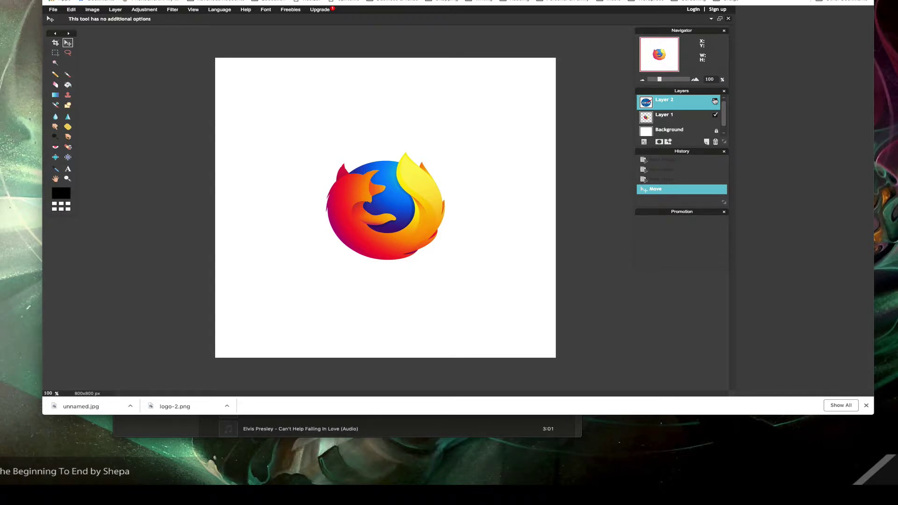
{"action": "left_click", "coordinate": [715, 101]}
{"action": "left_click_drag", "start_coordinate": [692, 101], "coordinate": [691, 127]}
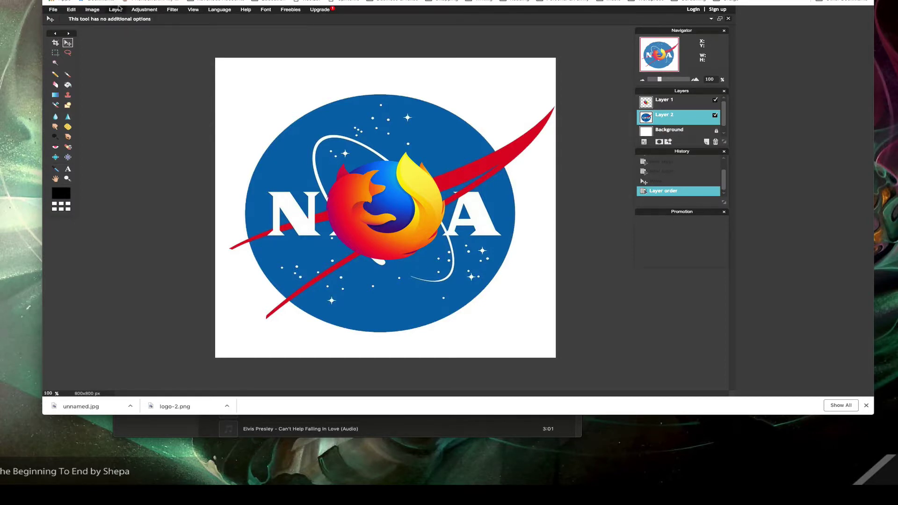
- Scale the NASA logo layer down proportionally with Free transform so it fits inside the canvas with a white margin
{"action": "left_click", "coordinate": [93, 10]}
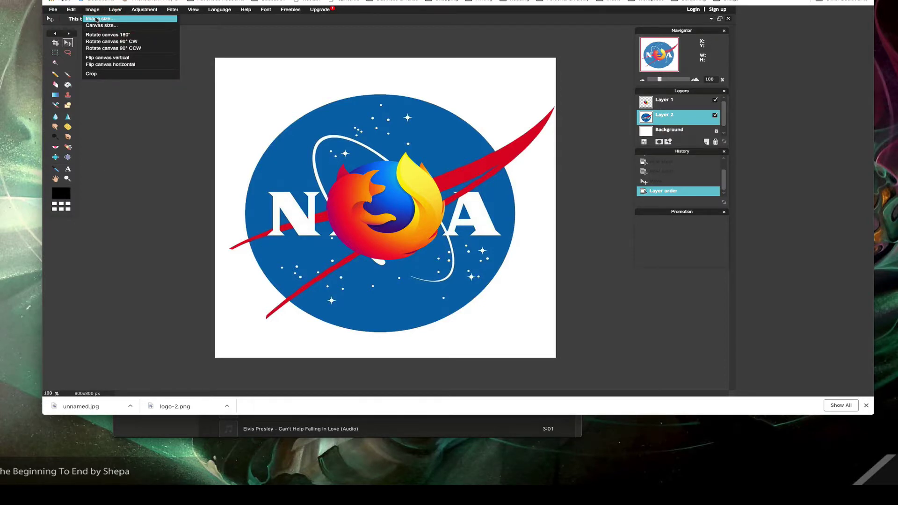
{"action": "mouse_move", "coordinate": [71, 9]}
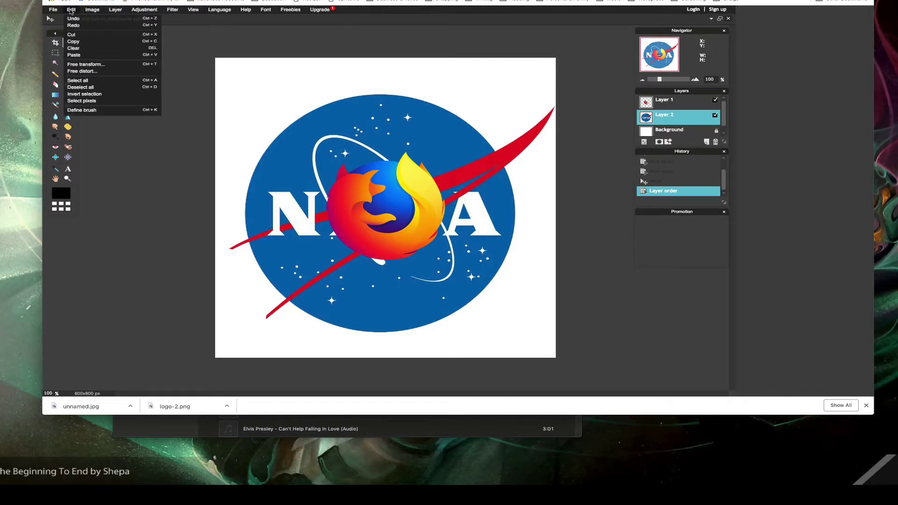
{"action": "left_click", "coordinate": [83, 64]}
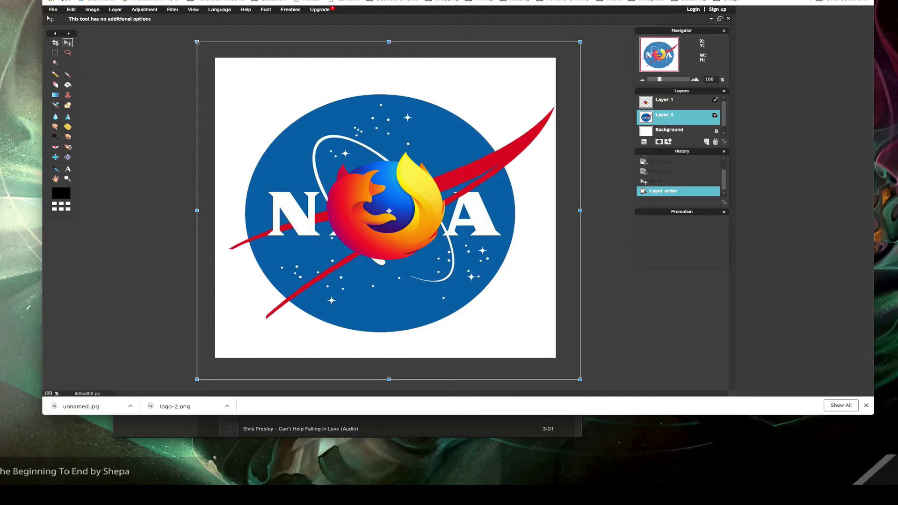
{"action": "left_click_drag", "start_coordinate": [196, 41], "coordinate": [300, 137]}
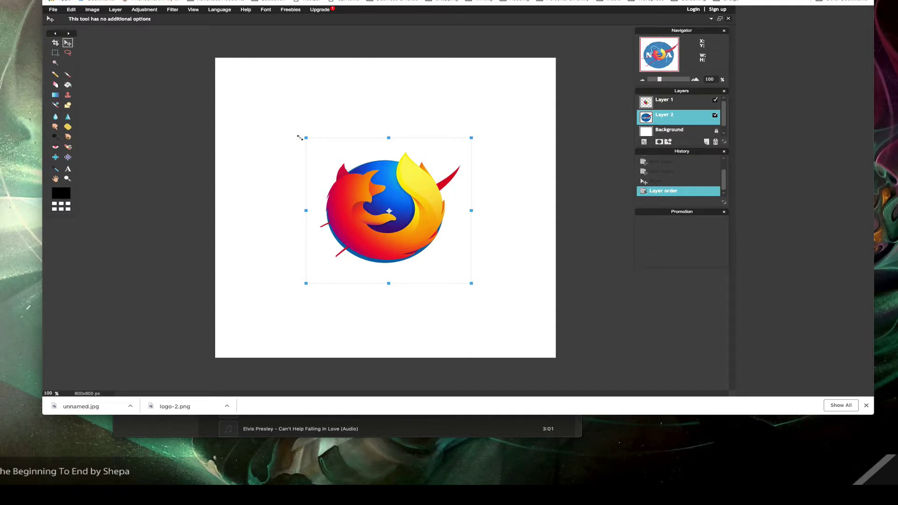
{"action": "left_click", "coordinate": [300, 136]}
{"action": "left_click_drag", "start_coordinate": [305, 138], "coordinate": [231, 79]}
{"action": "key", "text": "Return"}
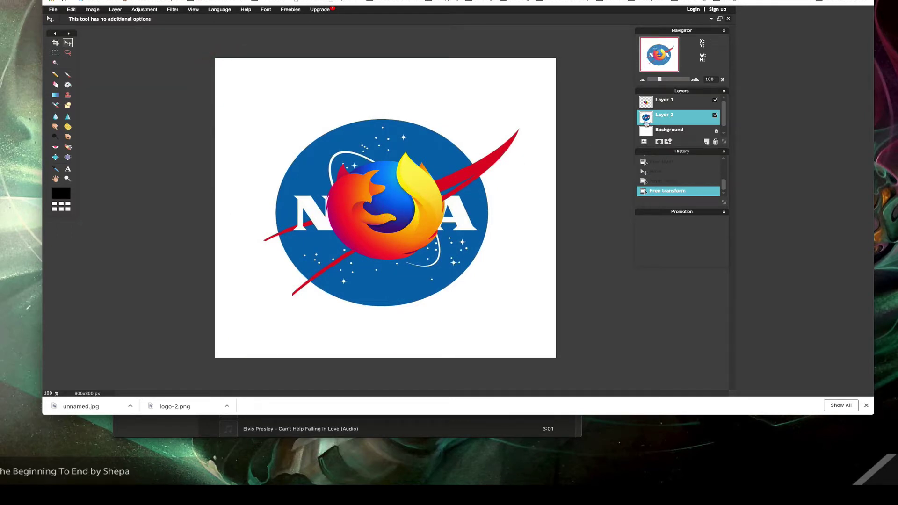
- Enlarge the Firefox logo layer proportionally with Free transform until it about matches the NASA emblem's size
{"action": "left_click", "coordinate": [669, 100]}
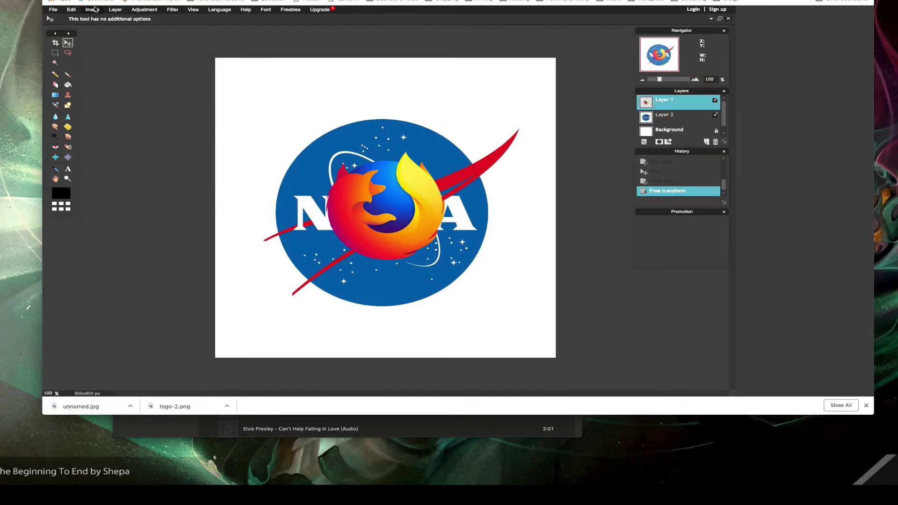
{"action": "left_click", "coordinate": [92, 9]}
{"action": "left_click", "coordinate": [72, 11]}
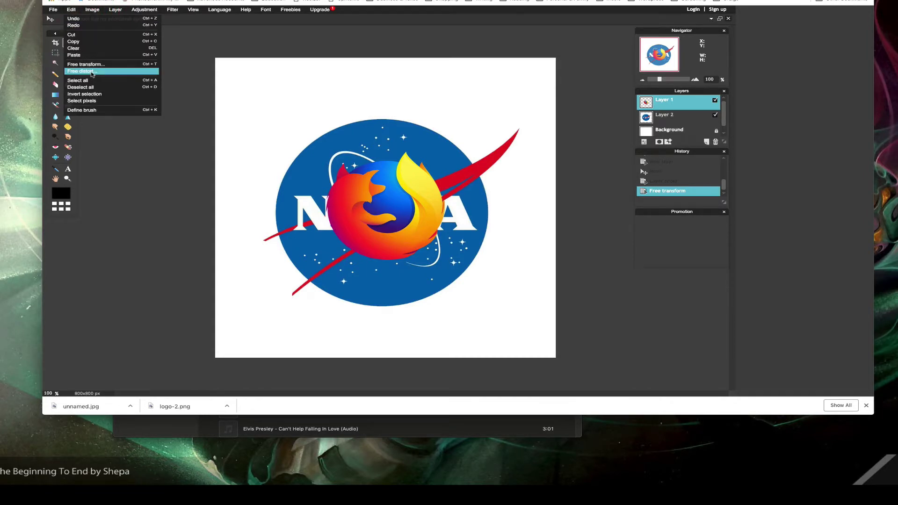
{"action": "left_click", "coordinate": [88, 64]}
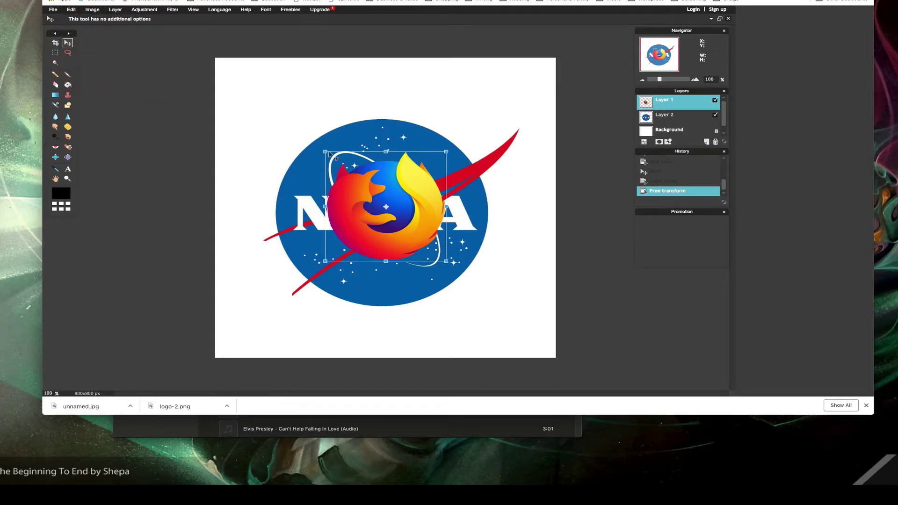
{"action": "left_click_drag", "start_coordinate": [325, 152], "coordinate": [205, 99]}
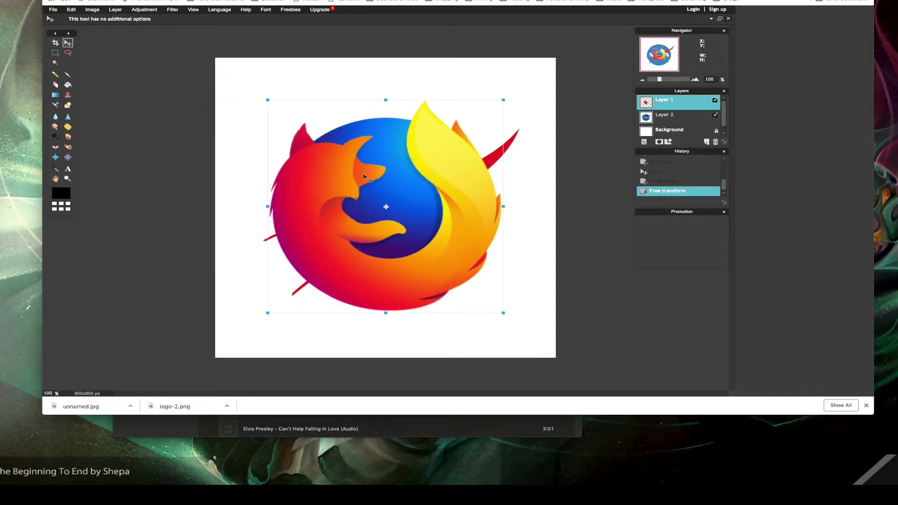
{"action": "key", "text": "Return"}
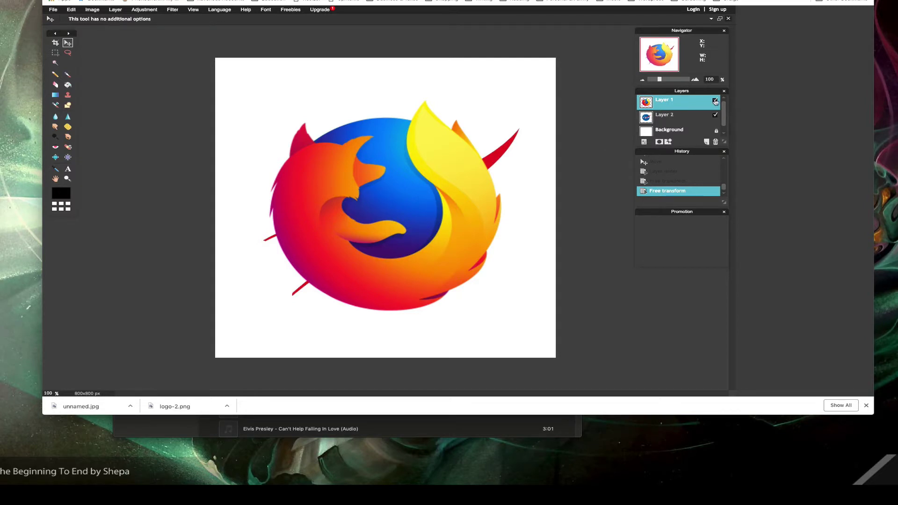
- Toggle the Firefox layer's visibility to compare both logo sizes, and leave it hidden so only the NASA logo shows
{"action": "left_click", "coordinate": [715, 101]}
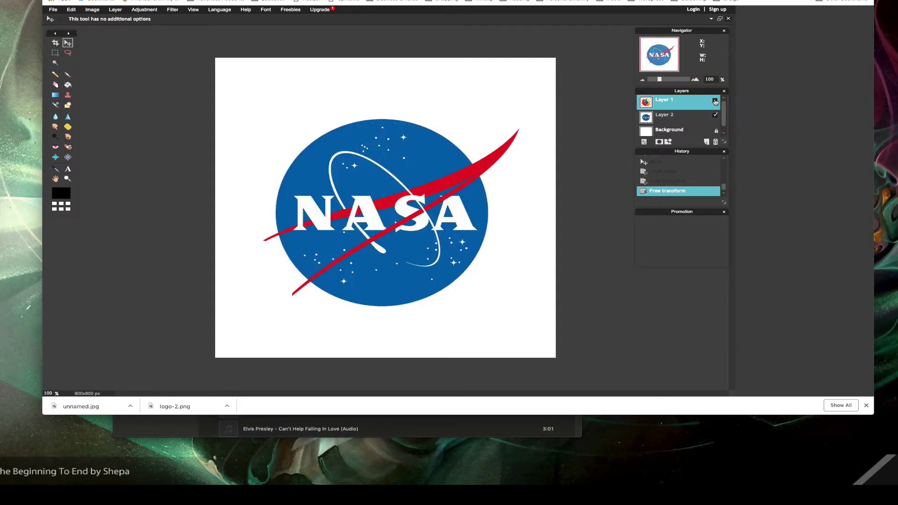
{"action": "left_click", "coordinate": [715, 101]}
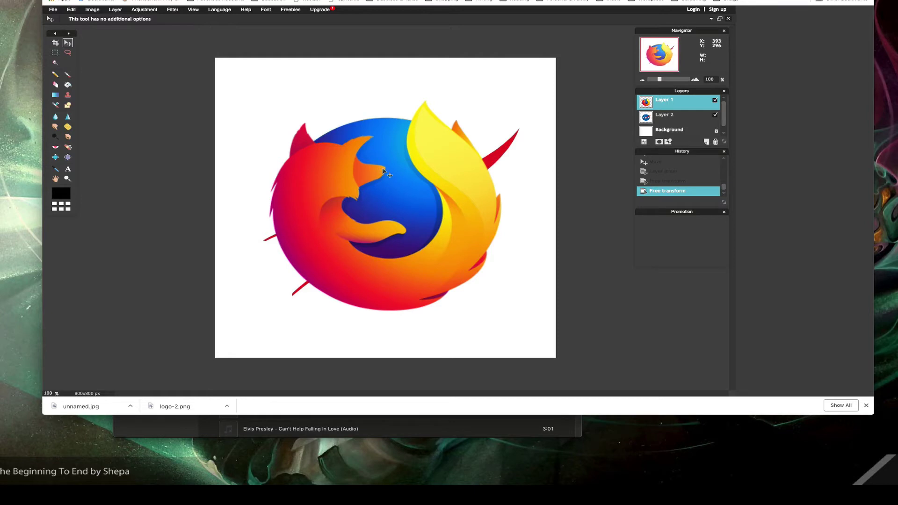
{"action": "left_click", "coordinate": [716, 101]}
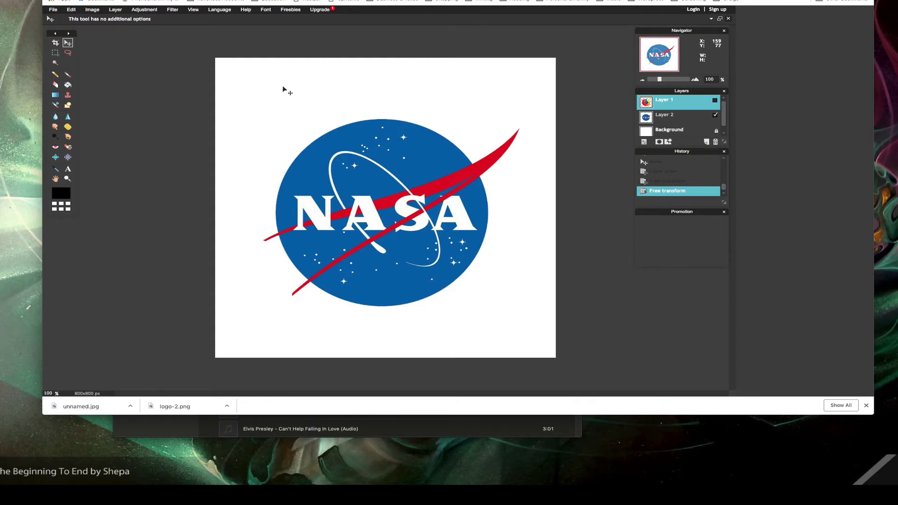
- Open the save settings for the NASA version, choose the PNG format, and cancel without saving
{"action": "left_click", "coordinate": [53, 10]}
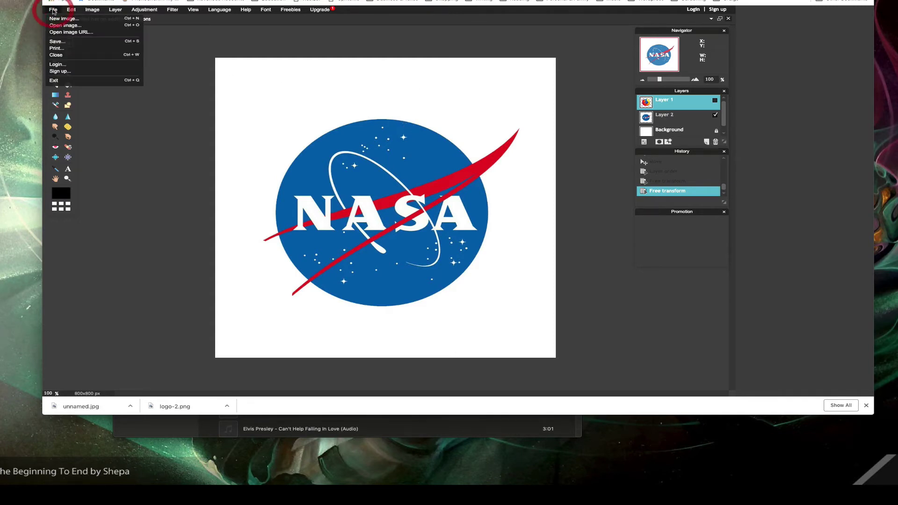
{"action": "left_click", "coordinate": [56, 41]}
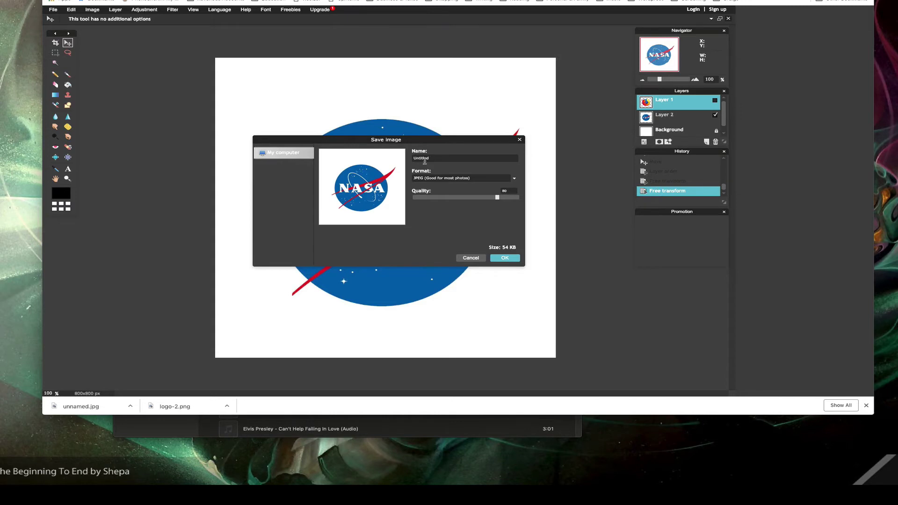
{"action": "left_click", "coordinate": [444, 178]}
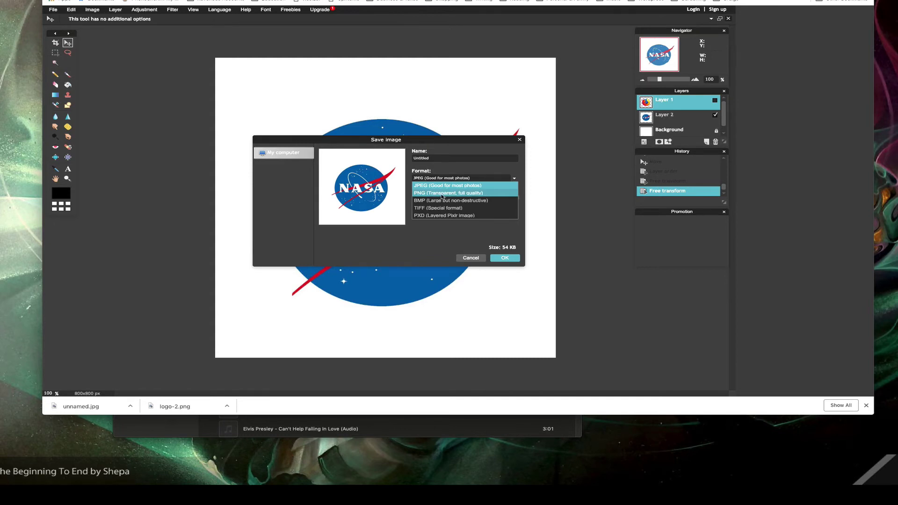
{"action": "left_click", "coordinate": [442, 193]}
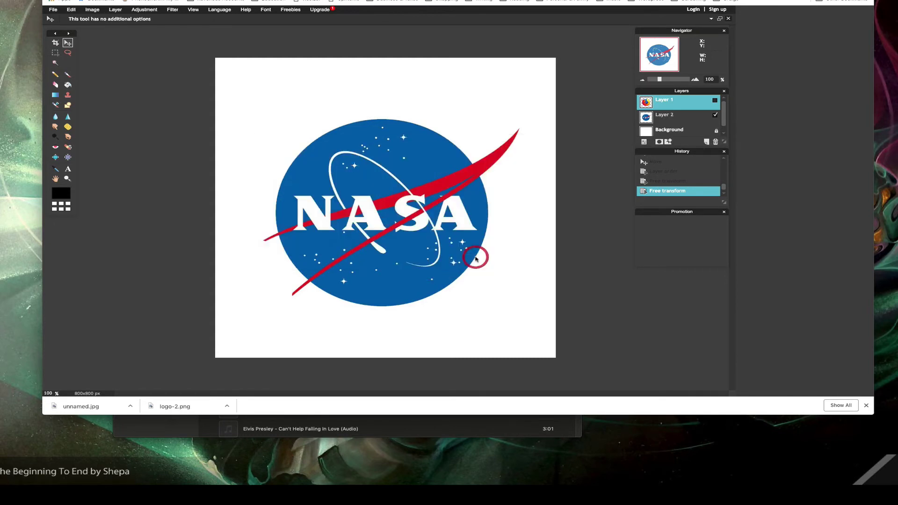
{"action": "left_click", "coordinate": [471, 258]}
- Show the Firefox layer and hide the NASA layer
{"action": "left_click", "coordinate": [715, 100]}
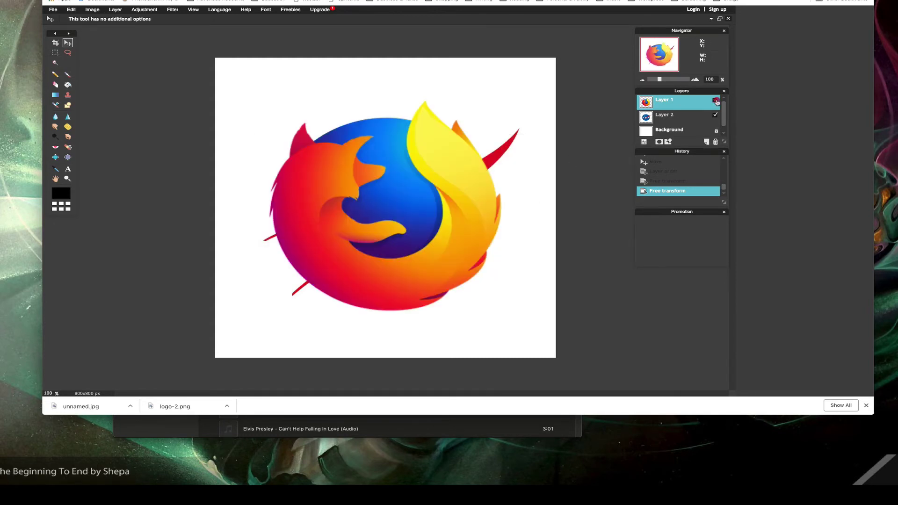
{"action": "left_click", "coordinate": [715, 115]}
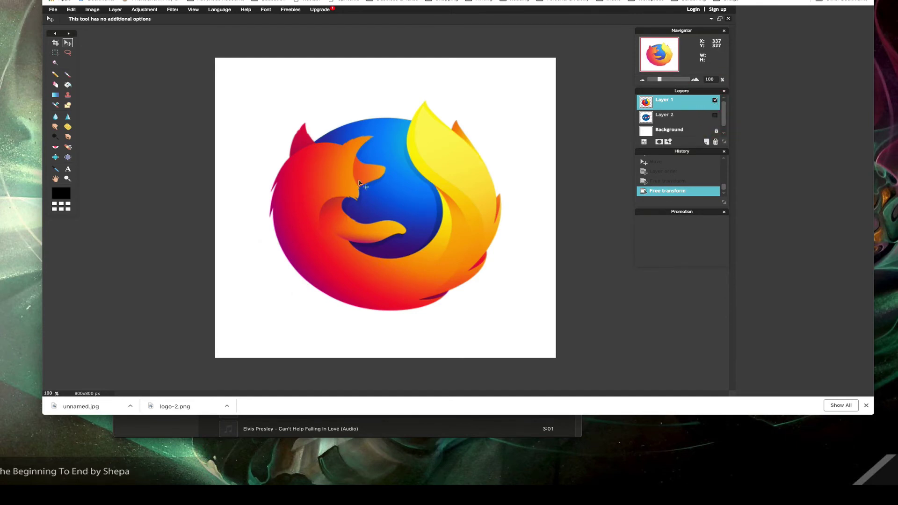
- Open the save settings for the Firefox version and cancel without saving
{"action": "left_click", "coordinate": [53, 9]}
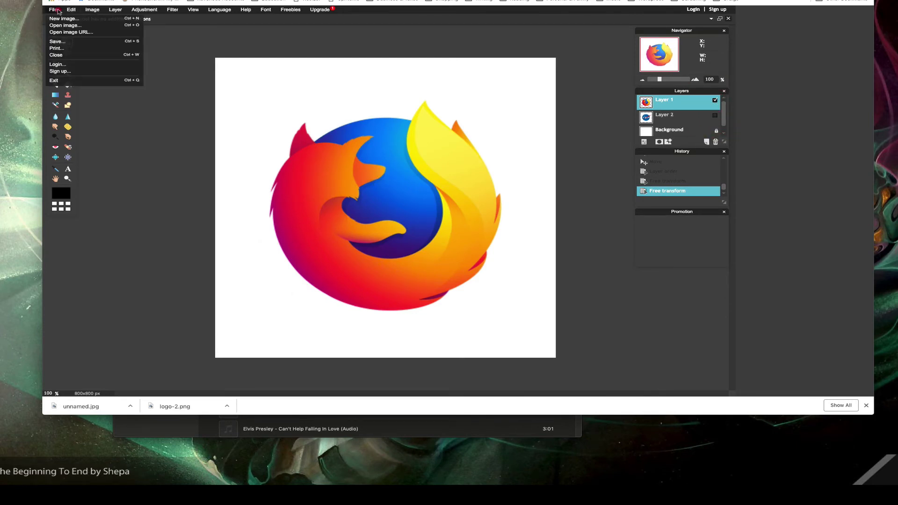
{"action": "left_click", "coordinate": [68, 43]}
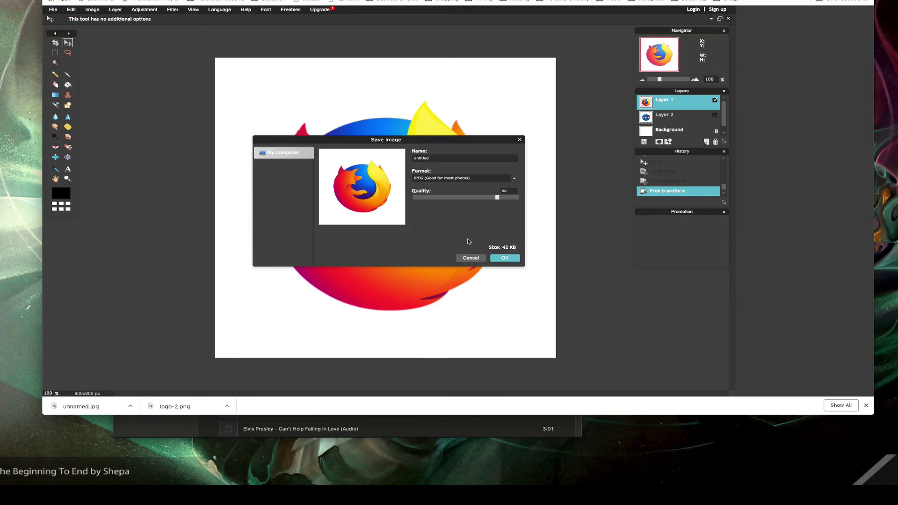
{"action": "left_click", "coordinate": [482, 257]}
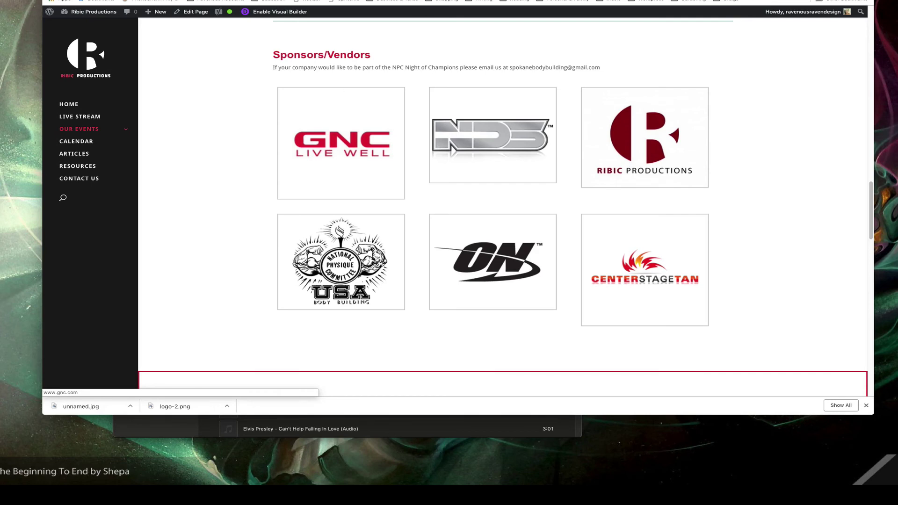
- Switch to the executive coaching website and examine the client logo grid in its Selected Clients section
{"action": "key", "text": "ctrl+Tab"}
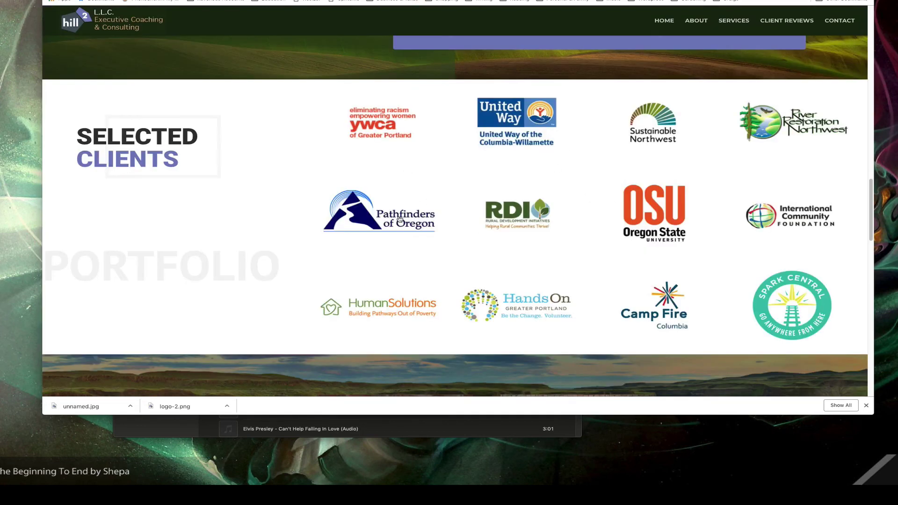